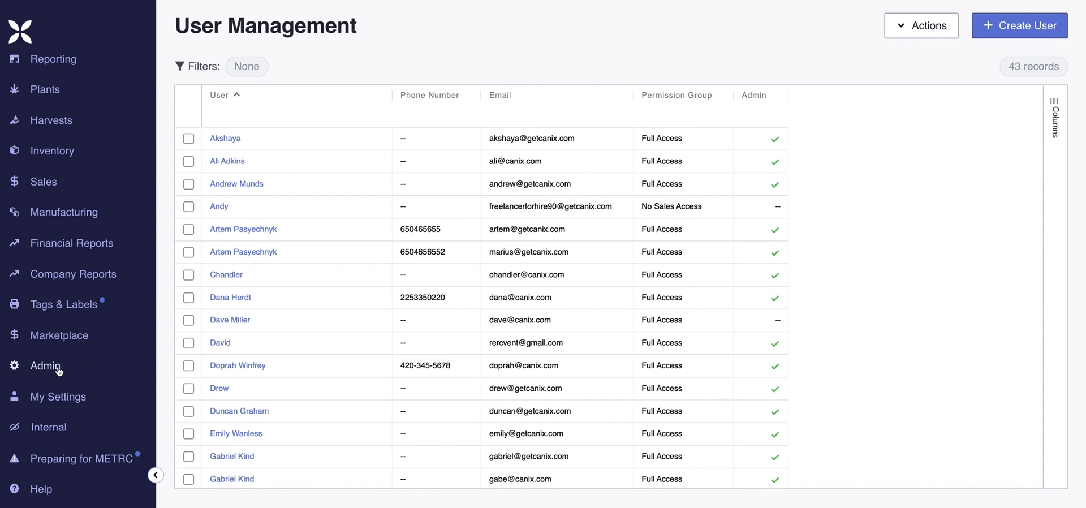
Start a new user permission group in the admin settings and name it Experiment
left_click(45, 367)
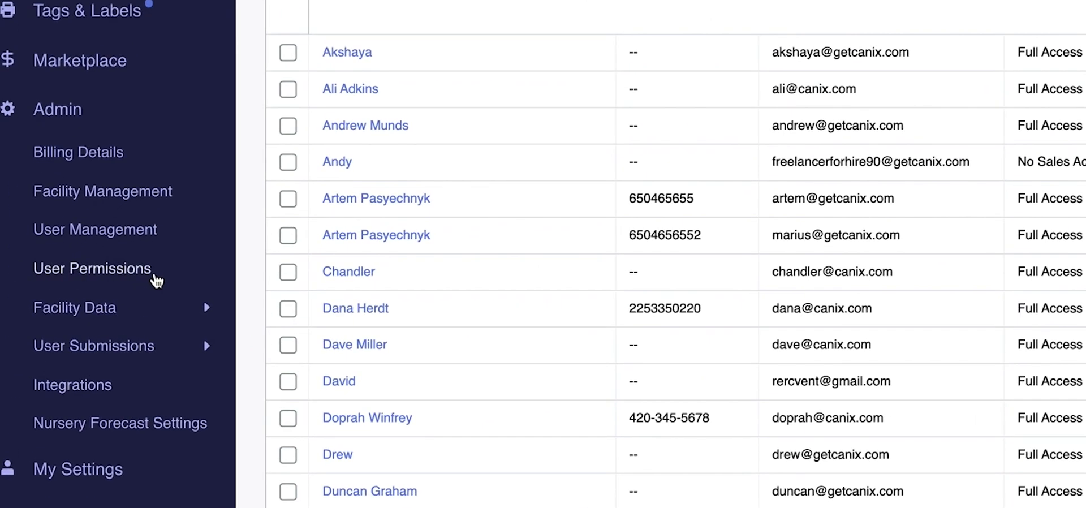
left_click(154, 276)
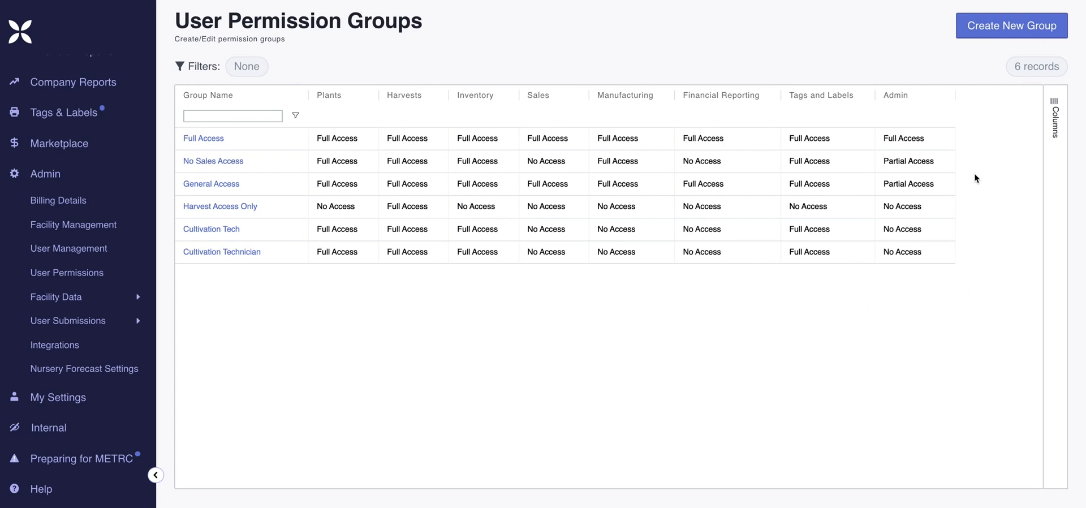
left_click(989, 40)
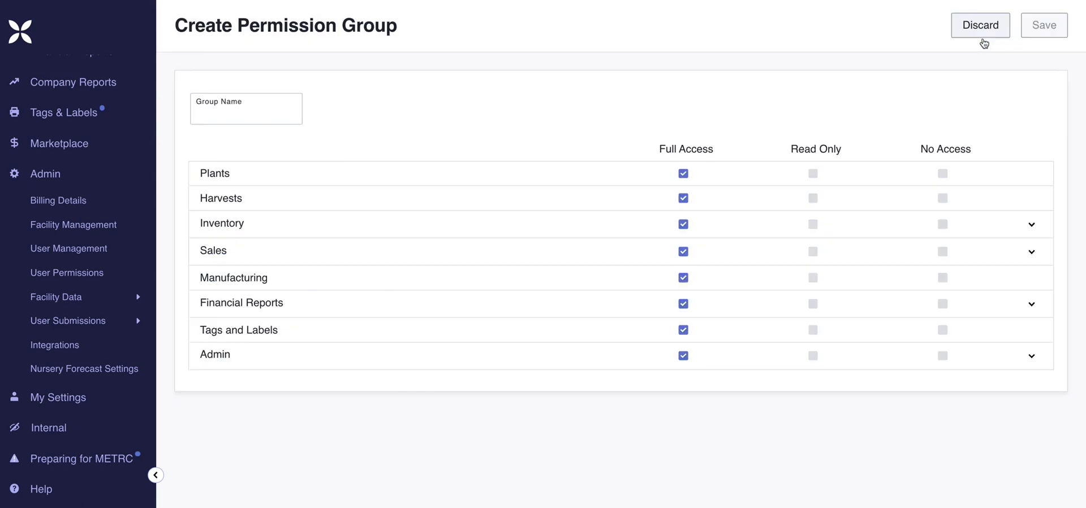
left_click(259, 115)
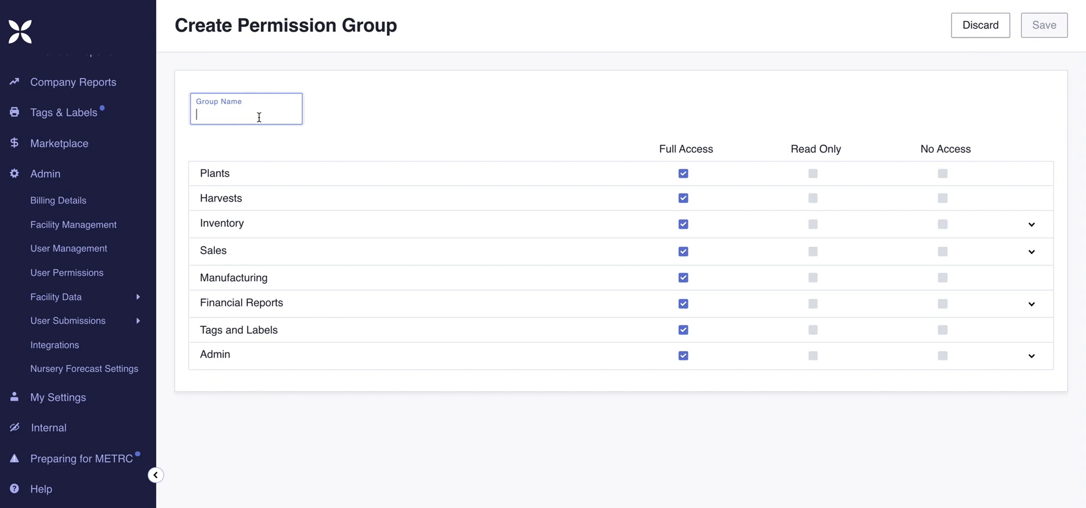
type("Experiment")
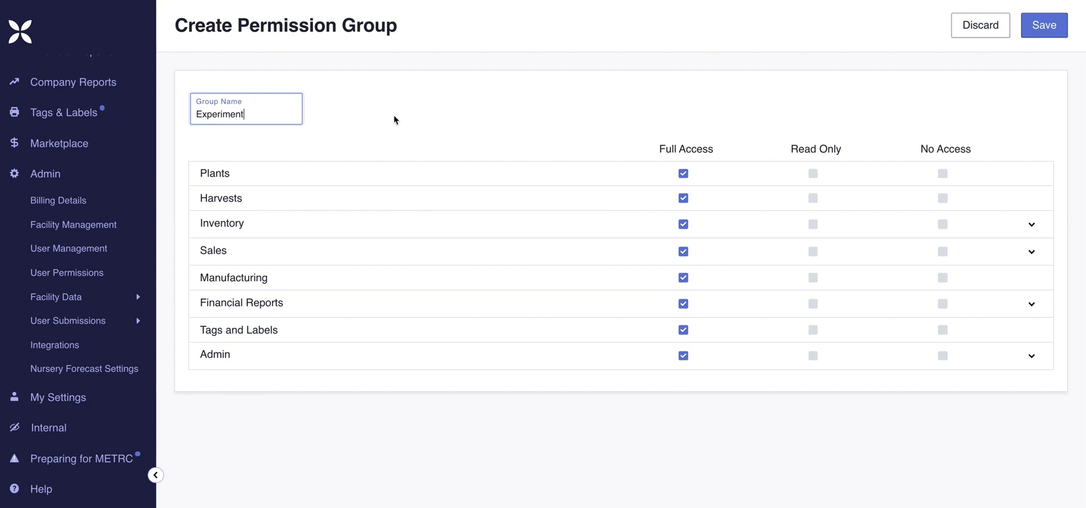
left_click_drag(660, 133, 716, 134)
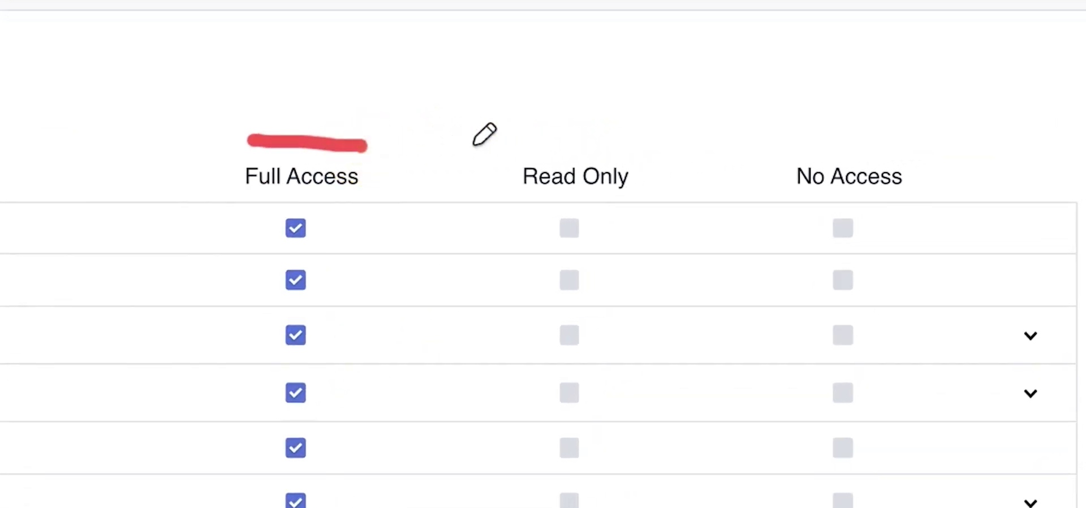
left_click_drag(515, 144, 649, 142)
left_click_drag(776, 144, 896, 140)
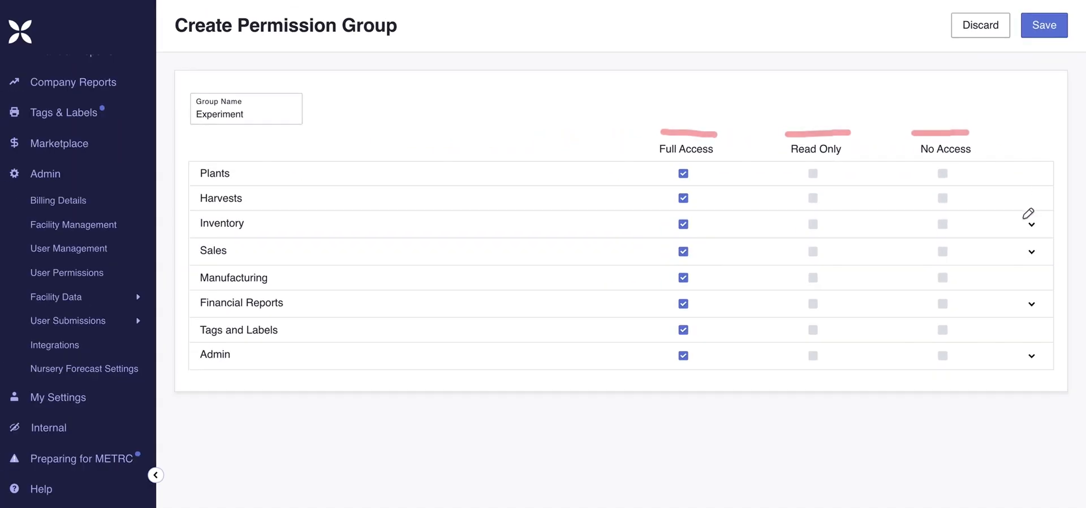
mouse_move(1021, 221)
left_mouse_down()
mouse_move(1048, 219)
mouse_move(1038, 229)
mouse_move(1026, 220)
left_mouse_up()
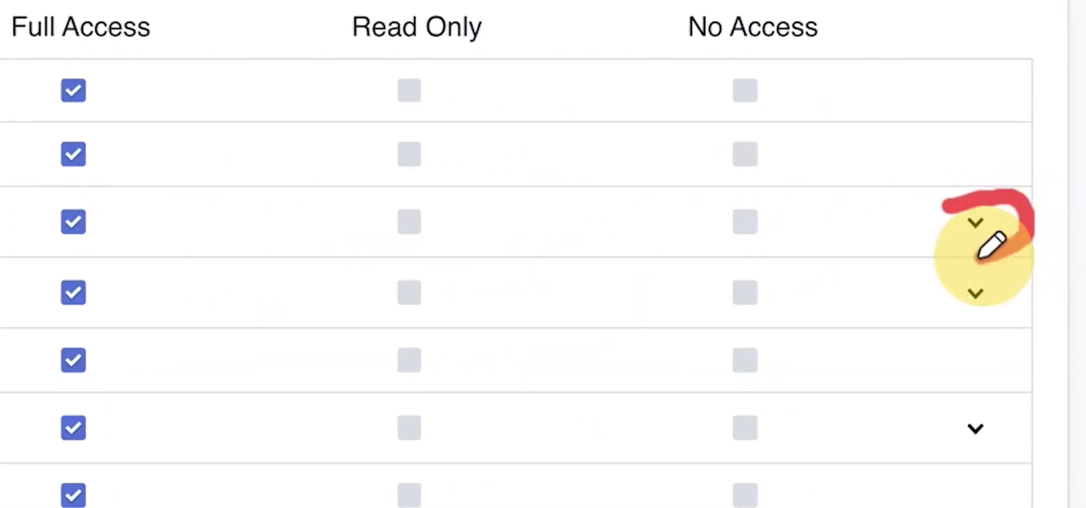
left_click_drag(948, 227, 951, 208)
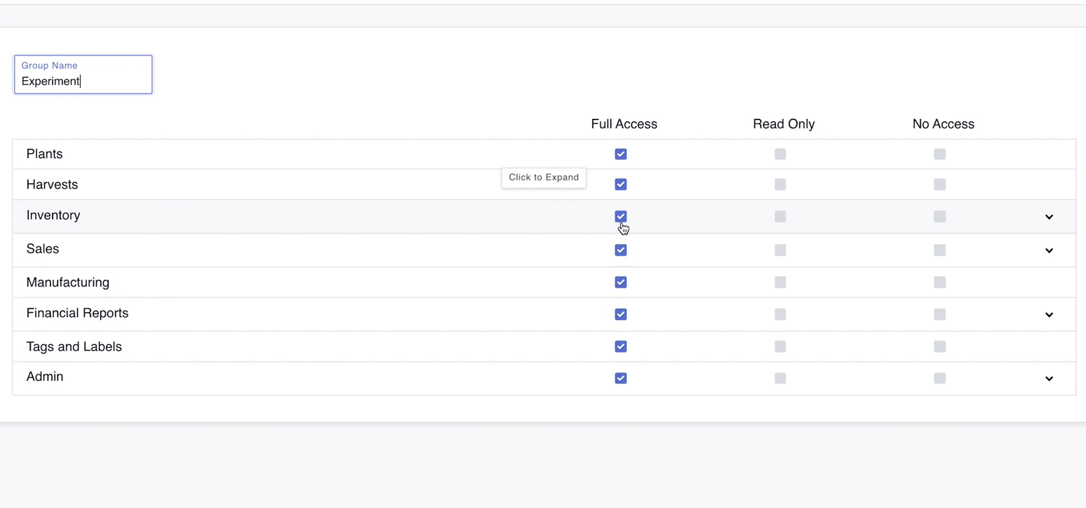
Set the group's Inventory permission to Read Only, but give Inventory Availability and Packages Full Access
left_click(781, 220)
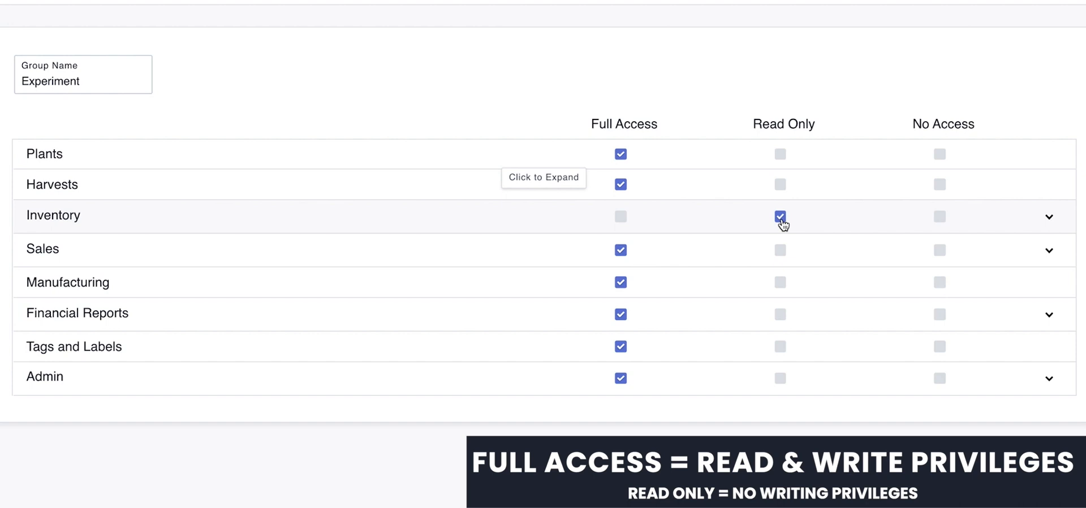
left_click(940, 220)
left_click(781, 218)
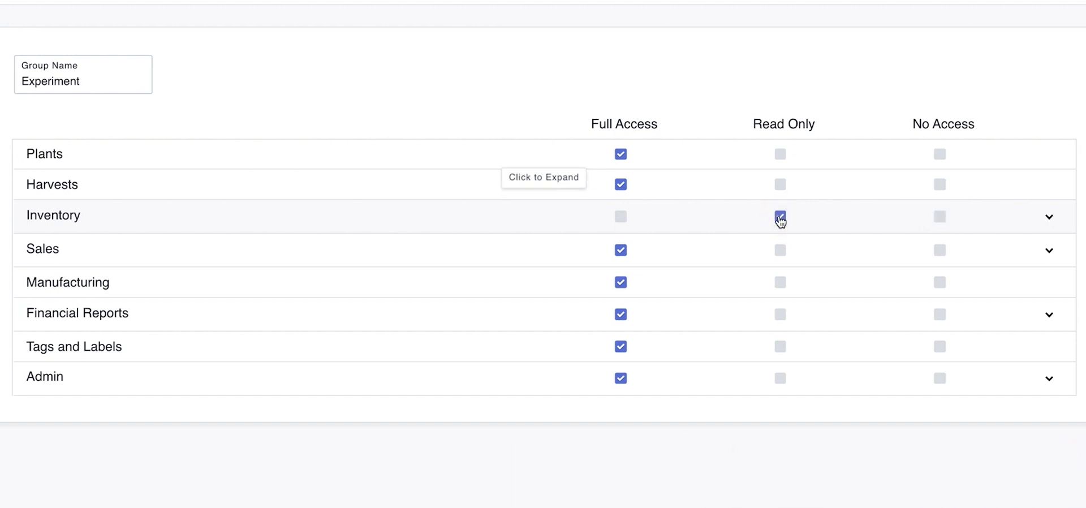
left_click(1053, 225)
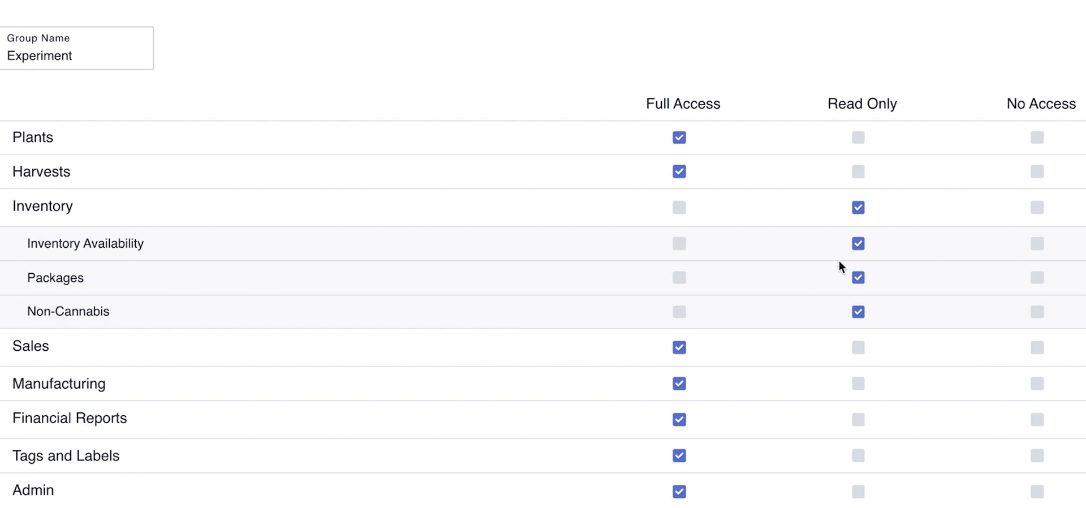
left_click(679, 244)
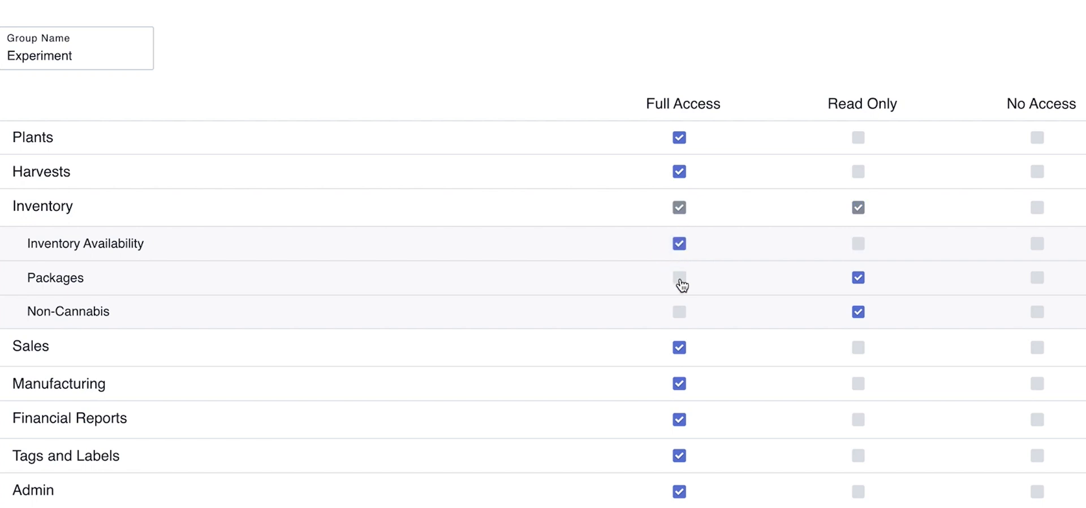
left_click(680, 282)
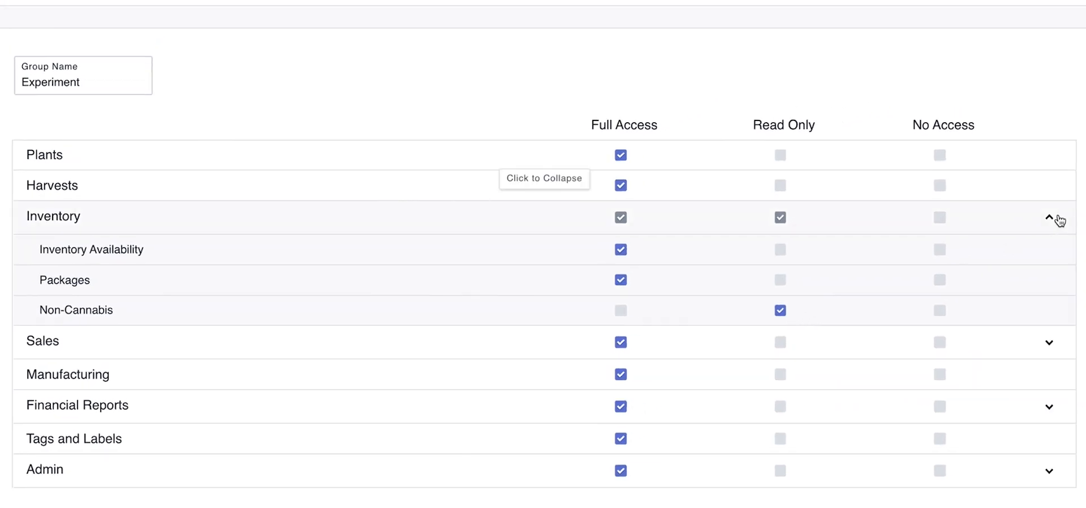
left_click(1050, 218)
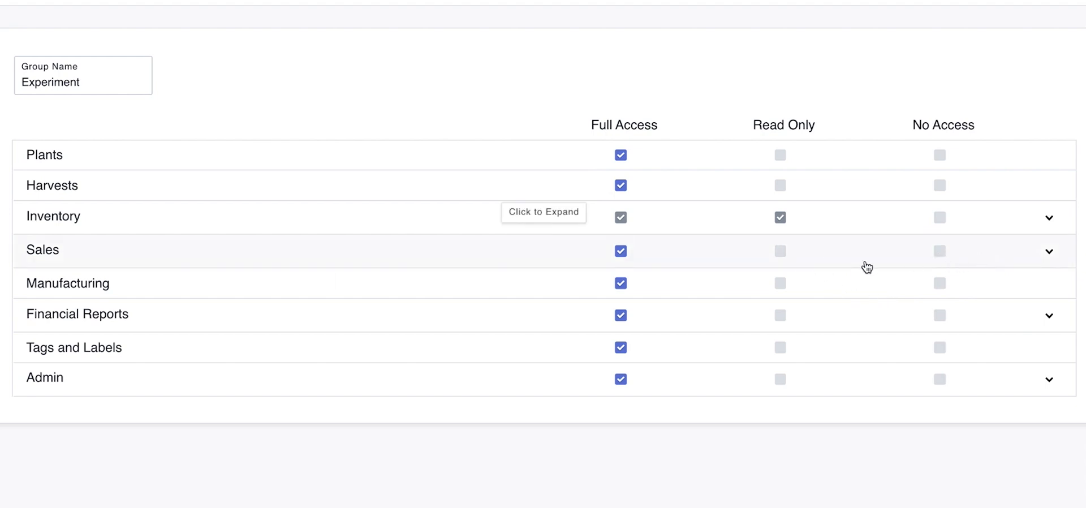
Within the Sales permissions, set Leaflink Orders, Outgoing Transfers and Customers to Read Only
left_click(1053, 263)
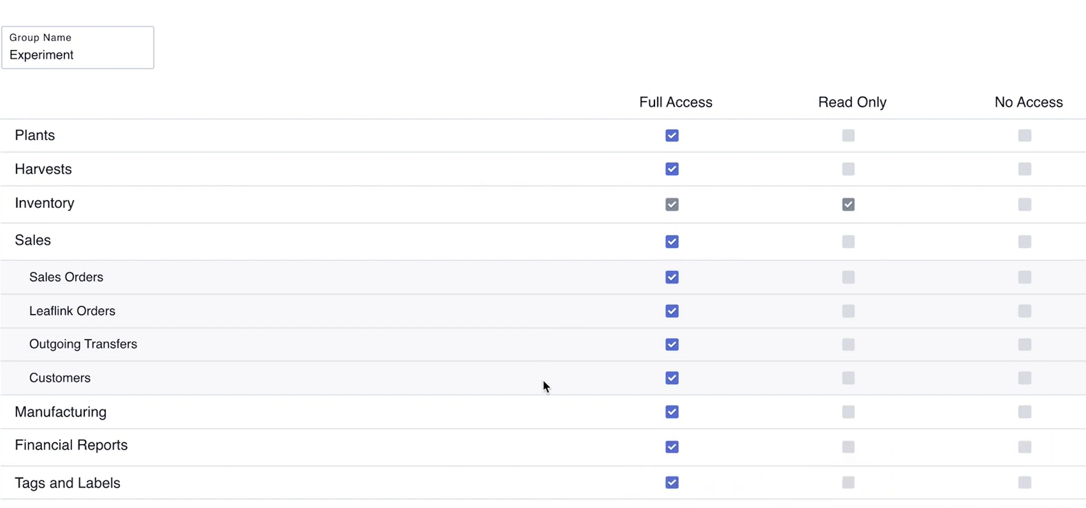
left_click(849, 312)
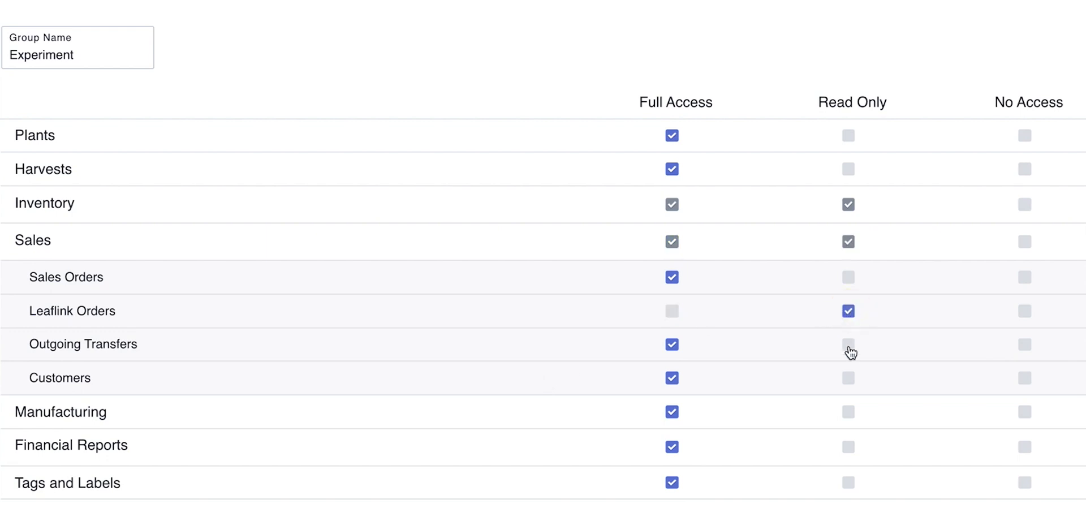
left_click(849, 346)
left_click(849, 379)
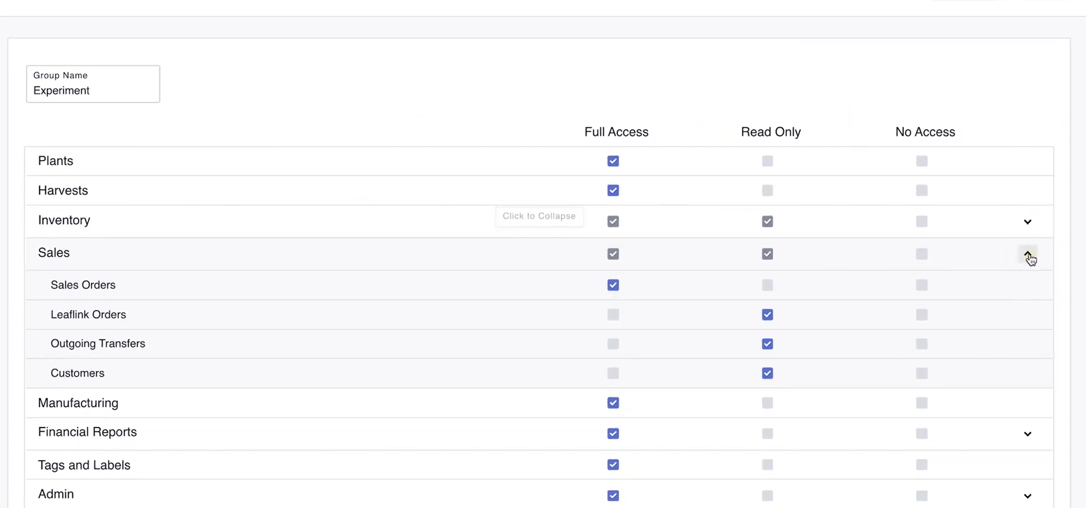
left_click(1028, 256)
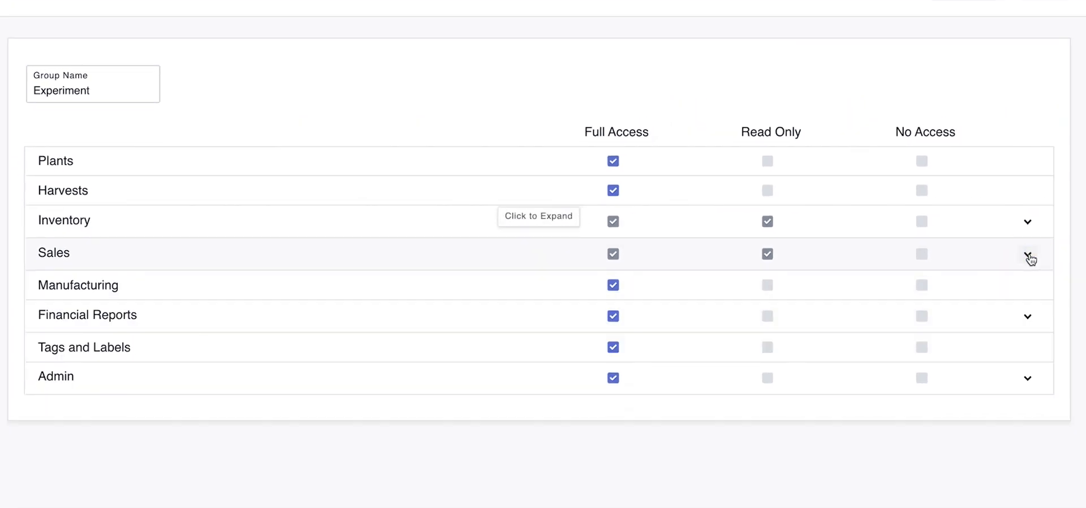
Set Manufacturing and Financial Reports to No Access and review the individual financial report permissions
left_click(922, 286)
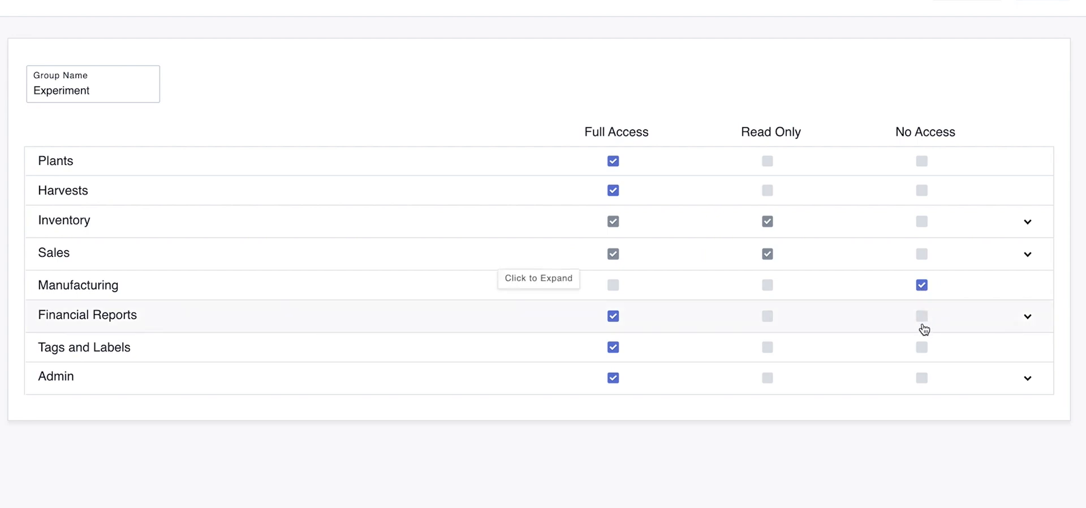
left_click(922, 319)
left_click(1031, 323)
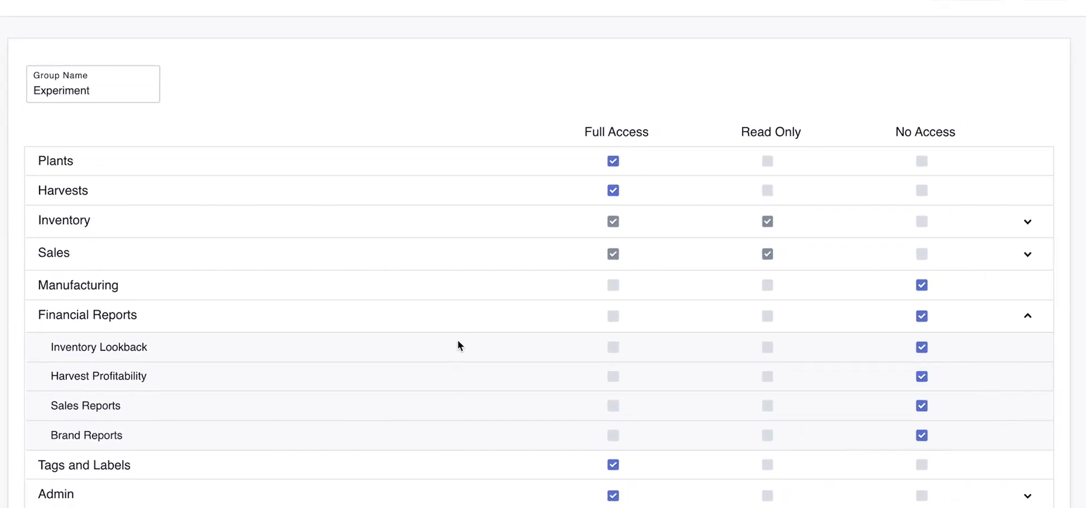
left_click(1027, 320)
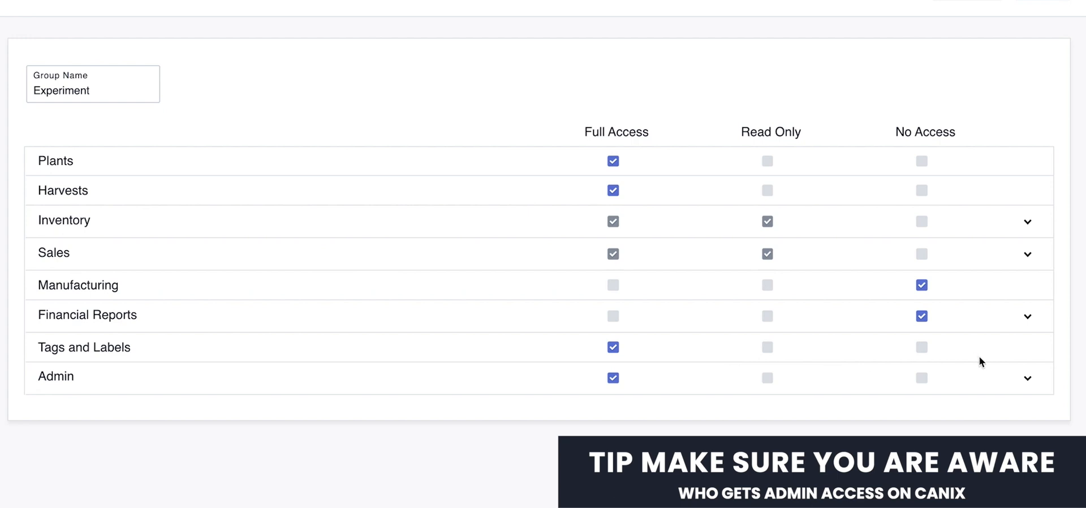
Set Admin with all its sub-permissions to No Access and save the new permission group
left_click(1028, 379)
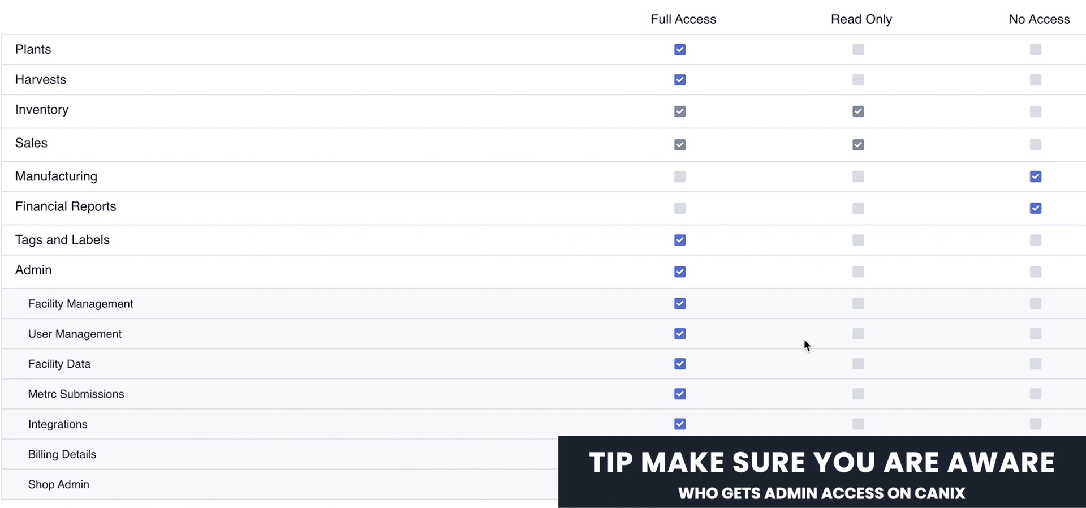
left_click(1038, 276)
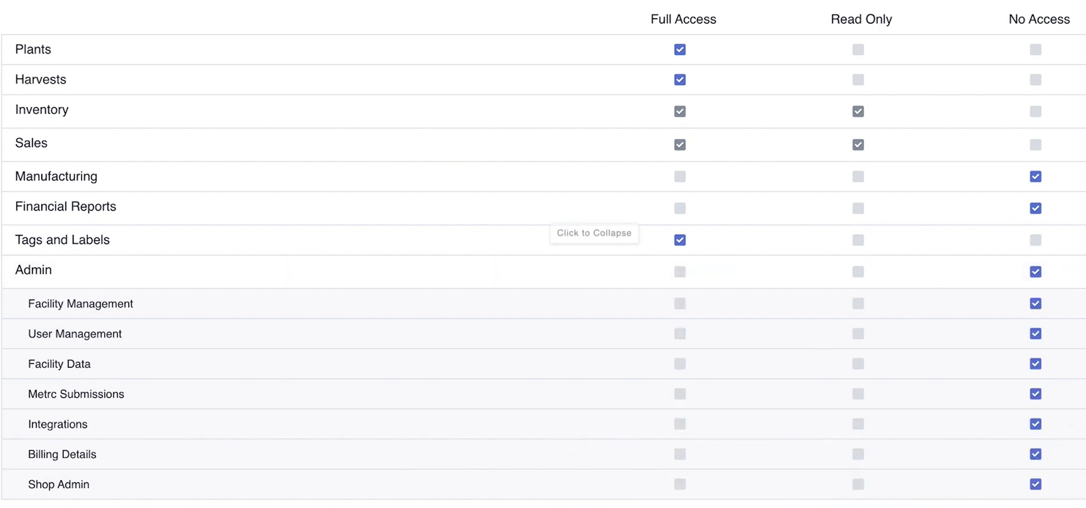
left_click(1082, 271)
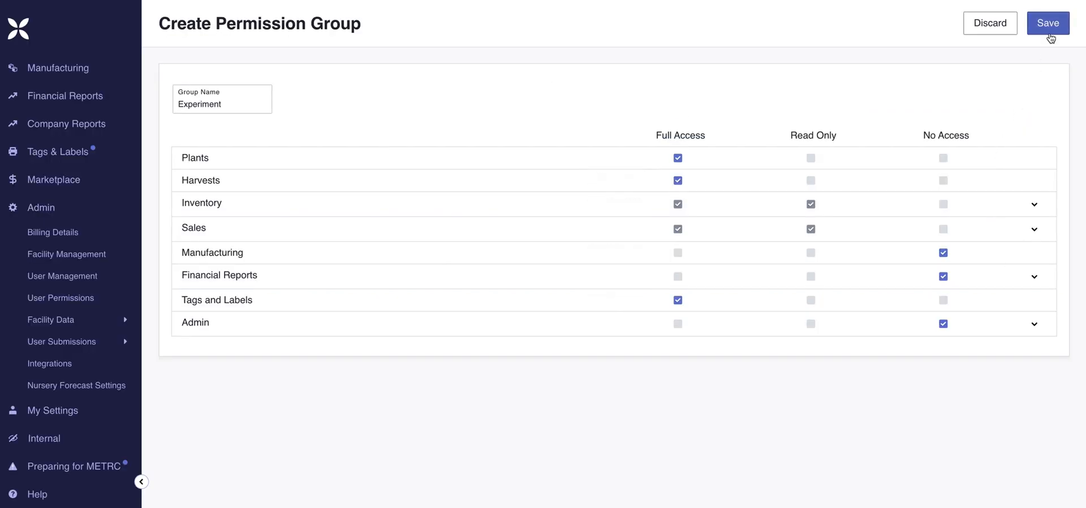
left_click(1048, 24)
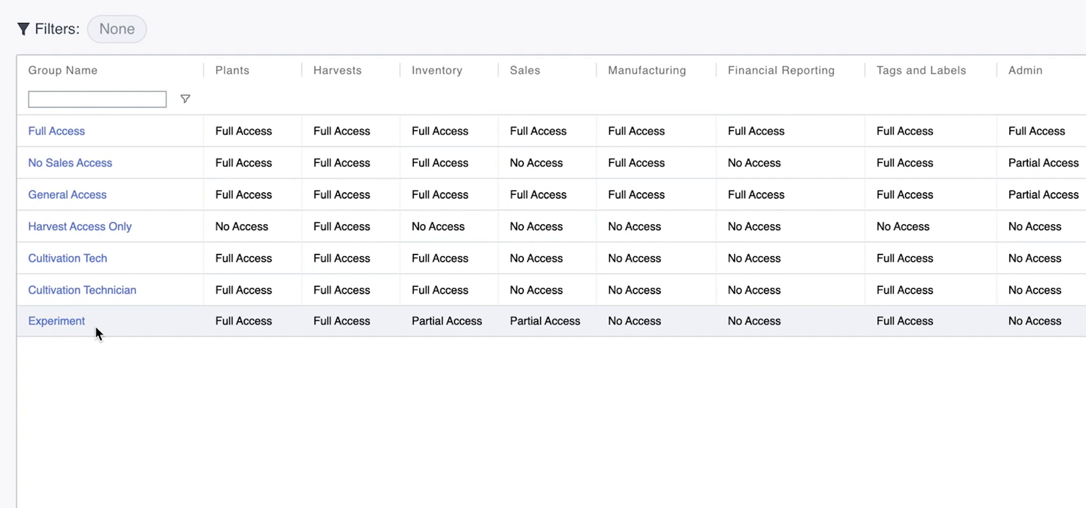
Edit the Experiment permission group so that Inventory is set to No Access, and save the change
left_click(53, 323)
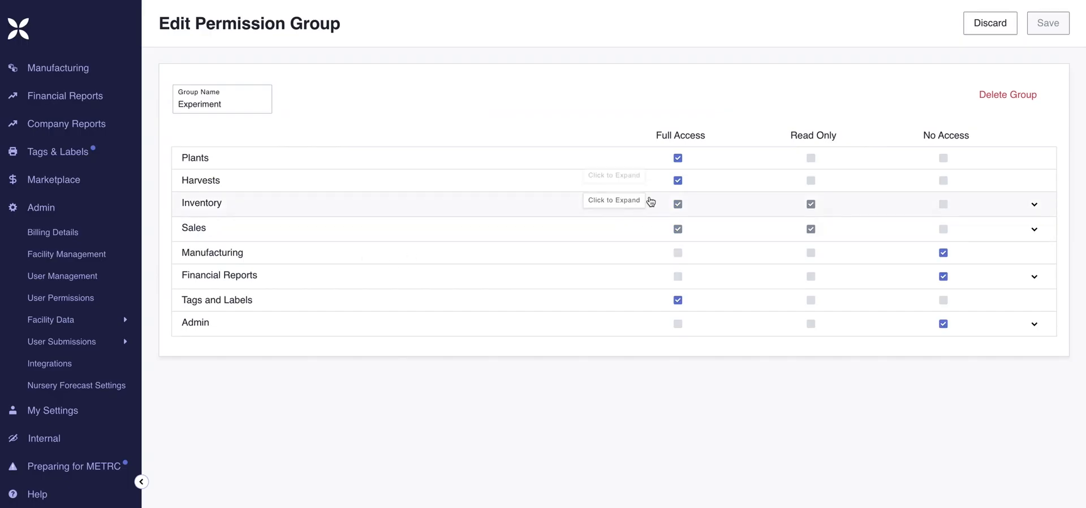
left_click(944, 205)
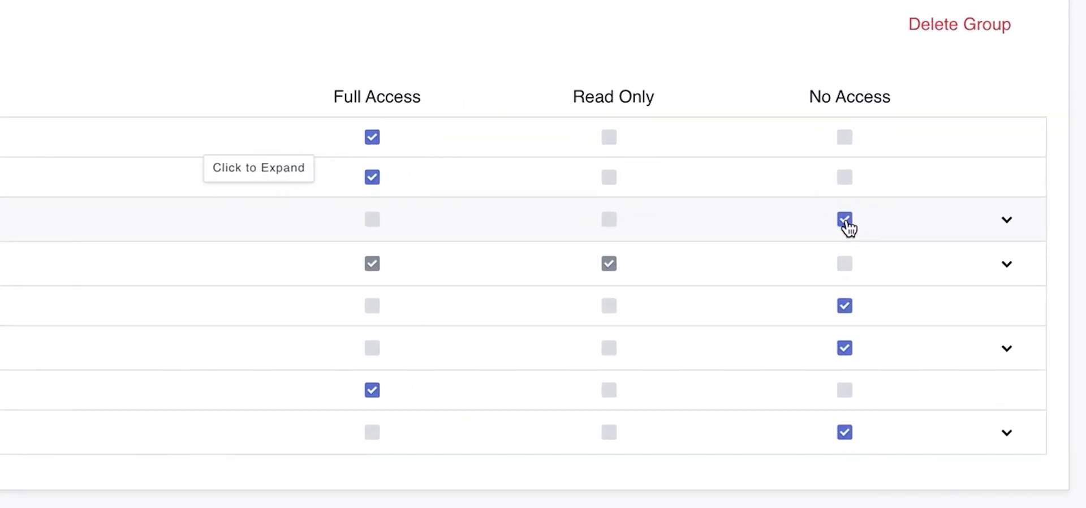
left_click(1008, 222)
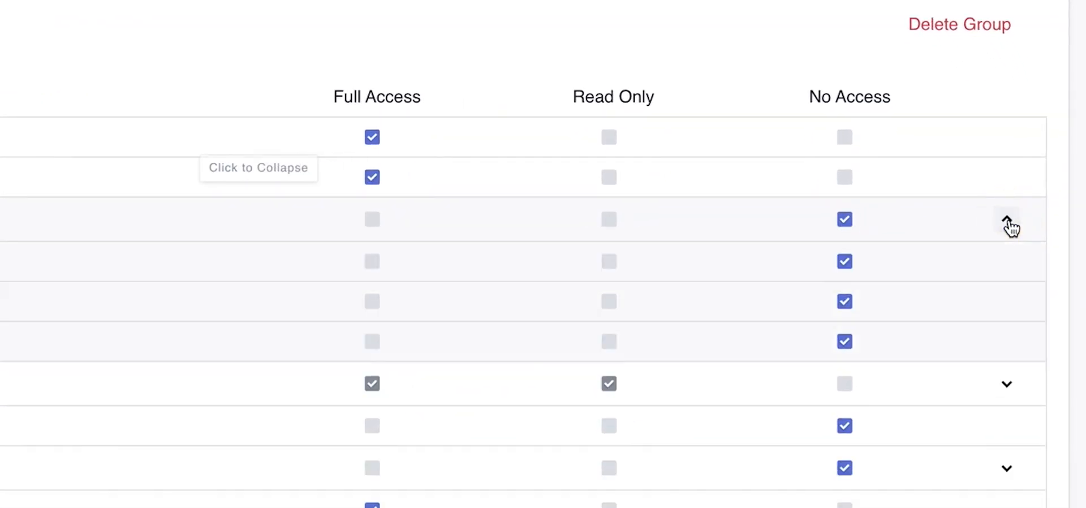
left_click(1007, 222)
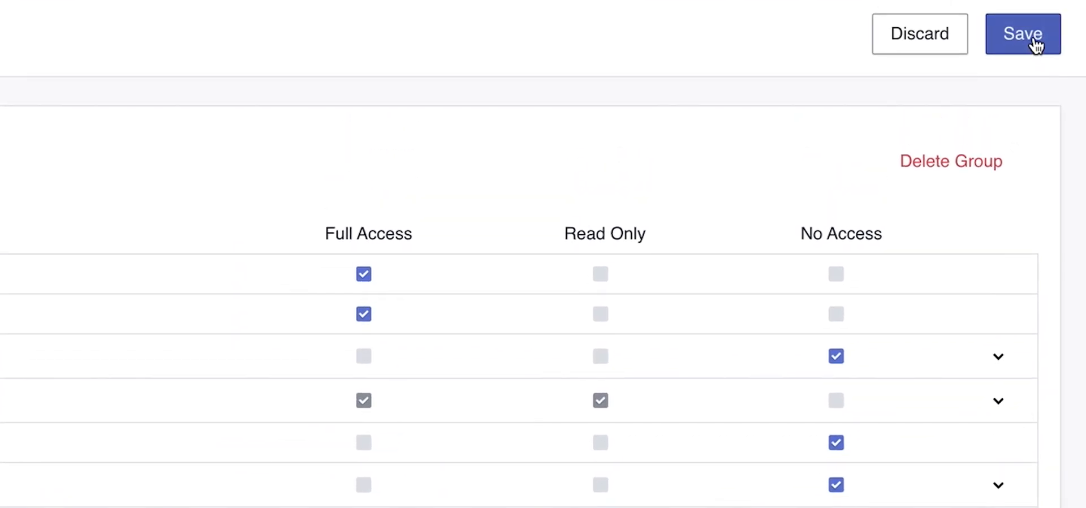
left_click(1038, 44)
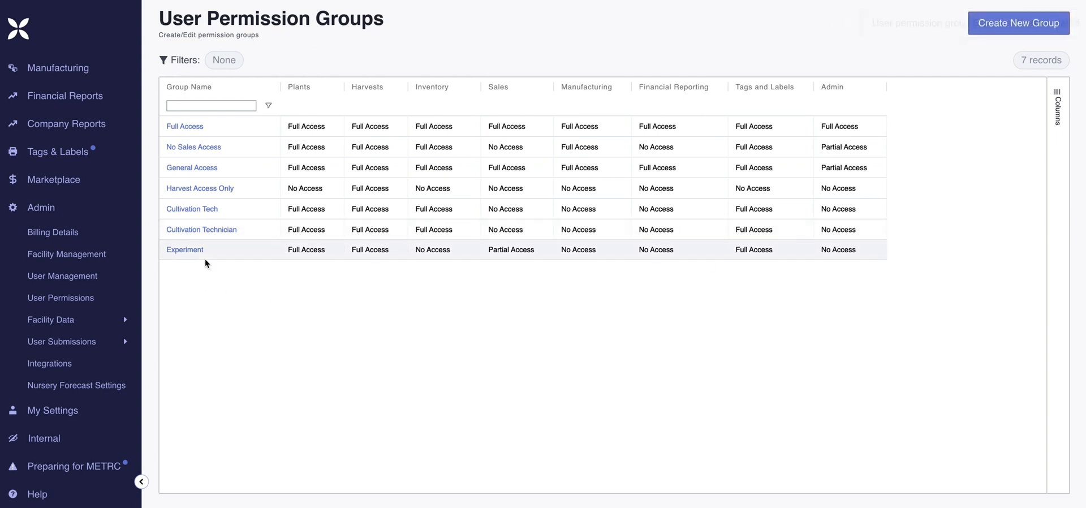
In User Management, assign the Experiment permission group to the unblurred user in the Cultivation Technician group, and check that user's entry in the list
left_click(97, 280)
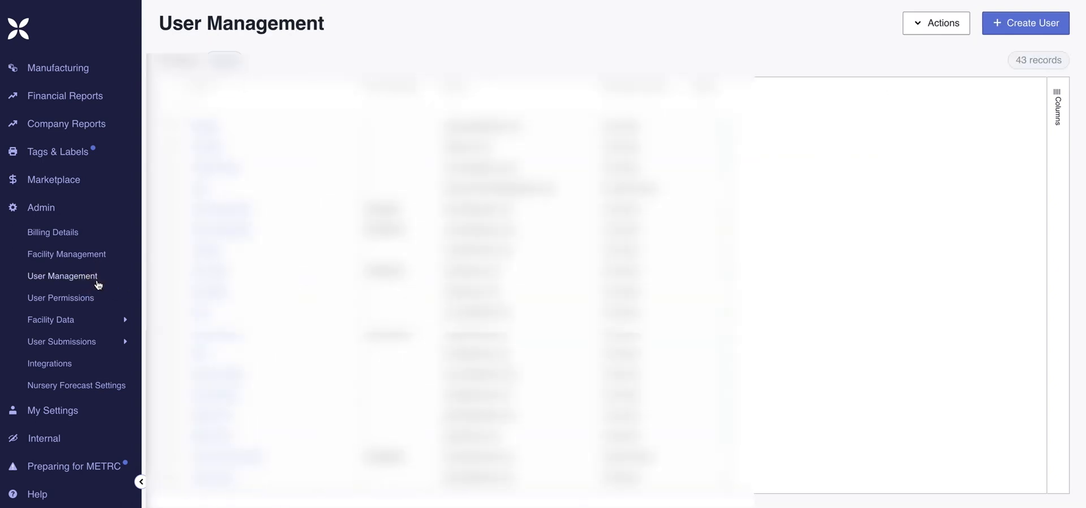
scroll(286, 307, "down", 5)
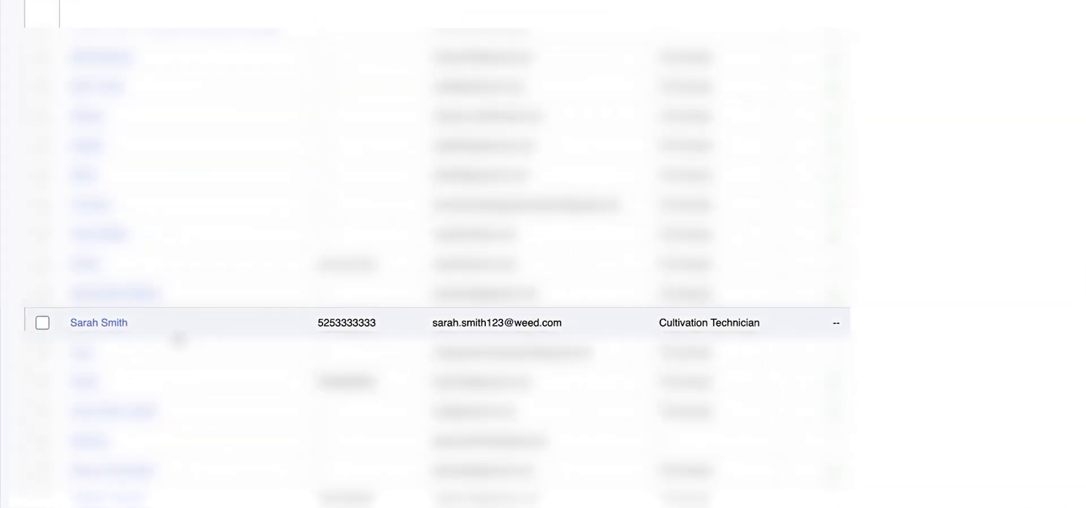
left_click(42, 323)
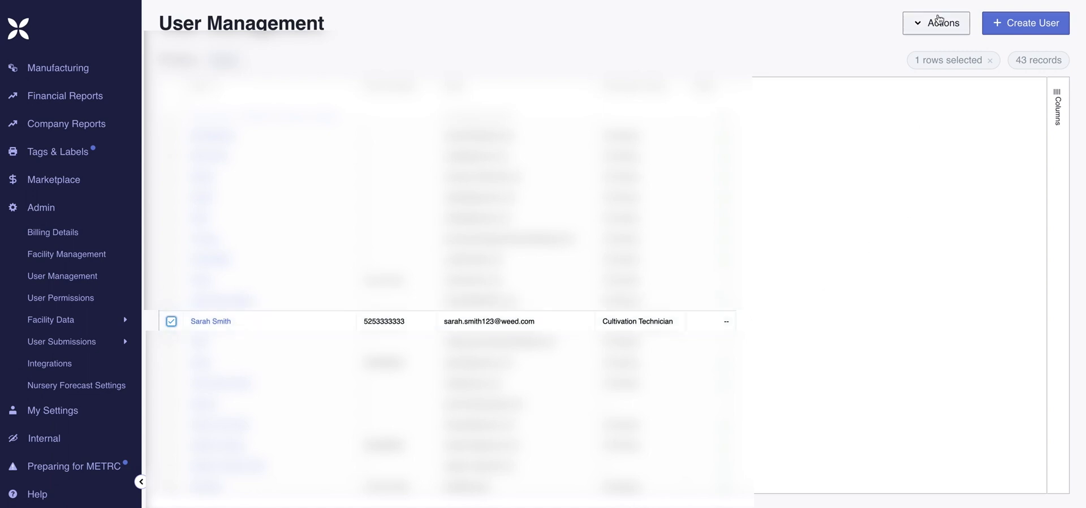
left_click(948, 32)
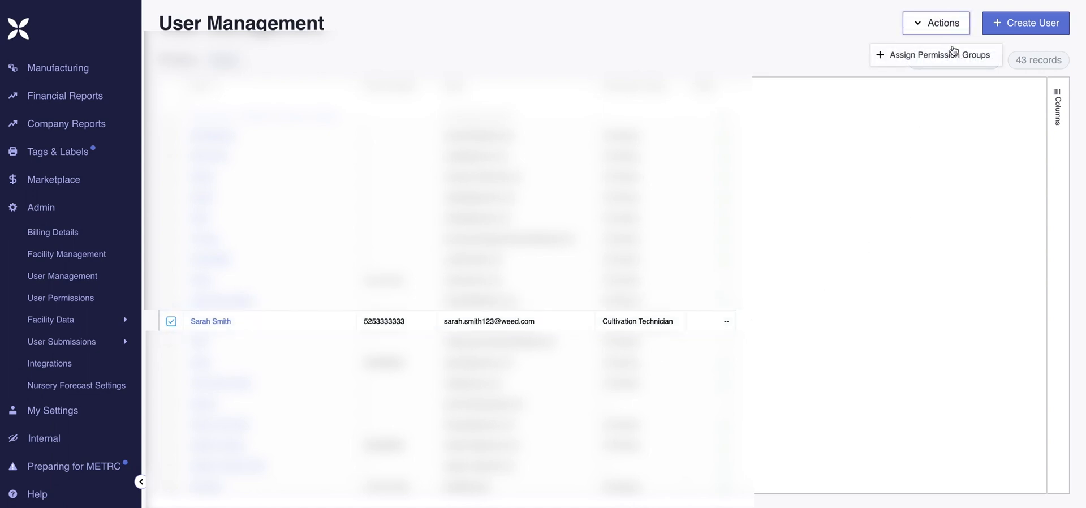
left_click(955, 61)
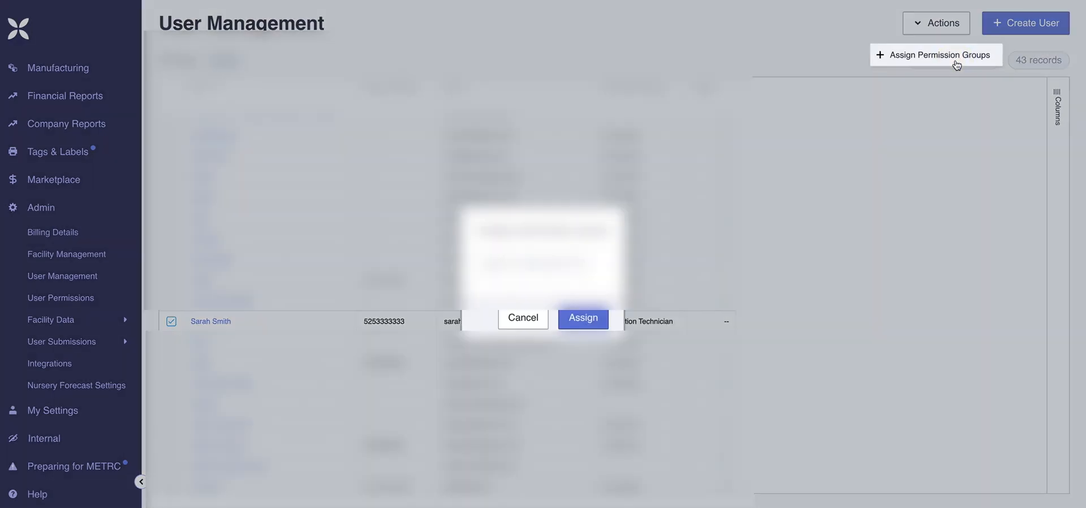
left_click(551, 273)
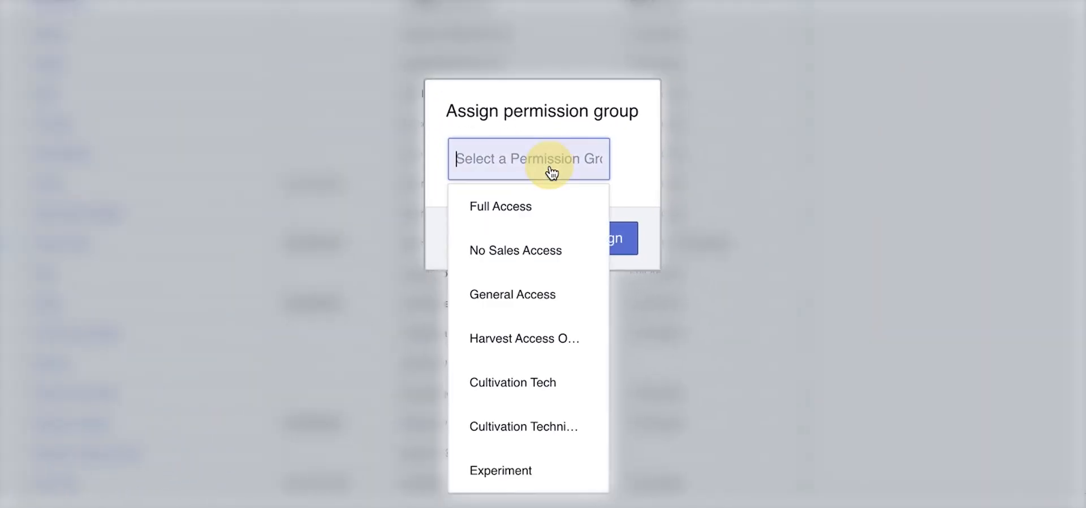
left_click(542, 477)
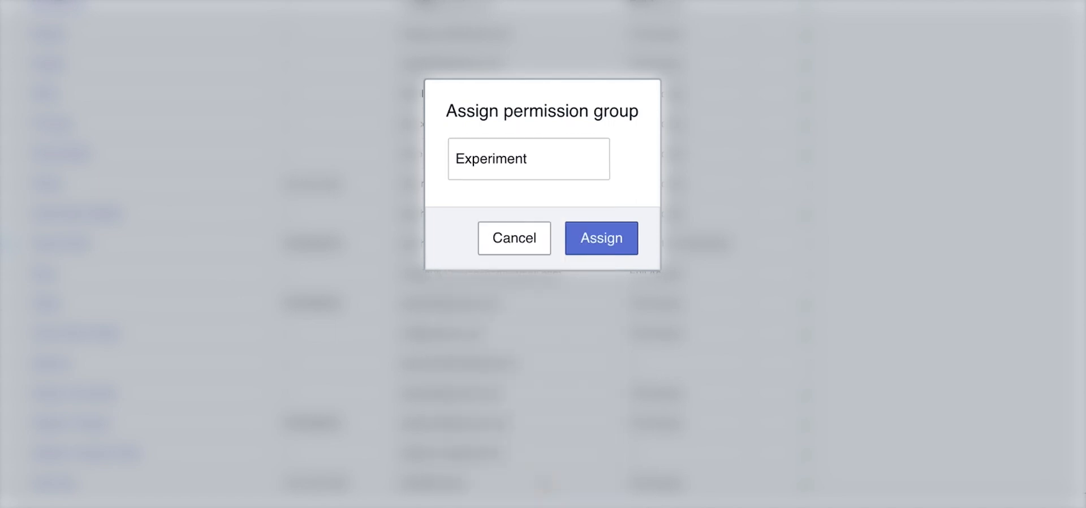
left_click(624, 246)
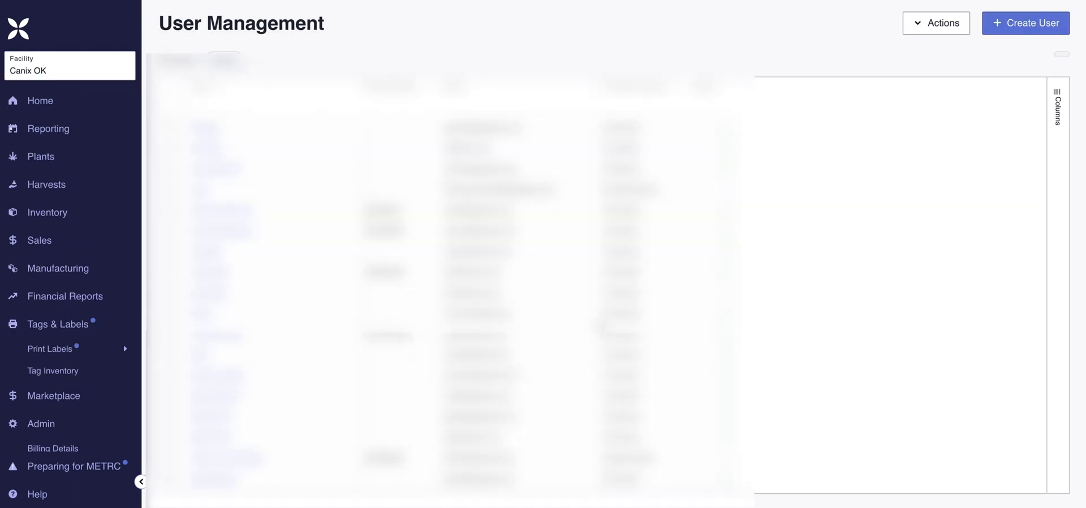
scroll(272, 342, "down", 9)
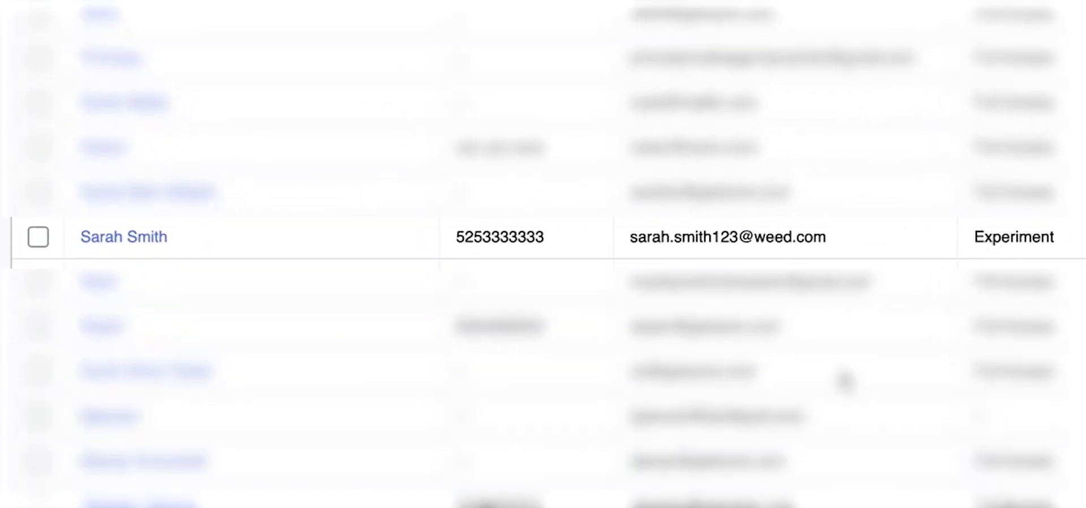
left_click_drag(974, 258, 1054, 258)
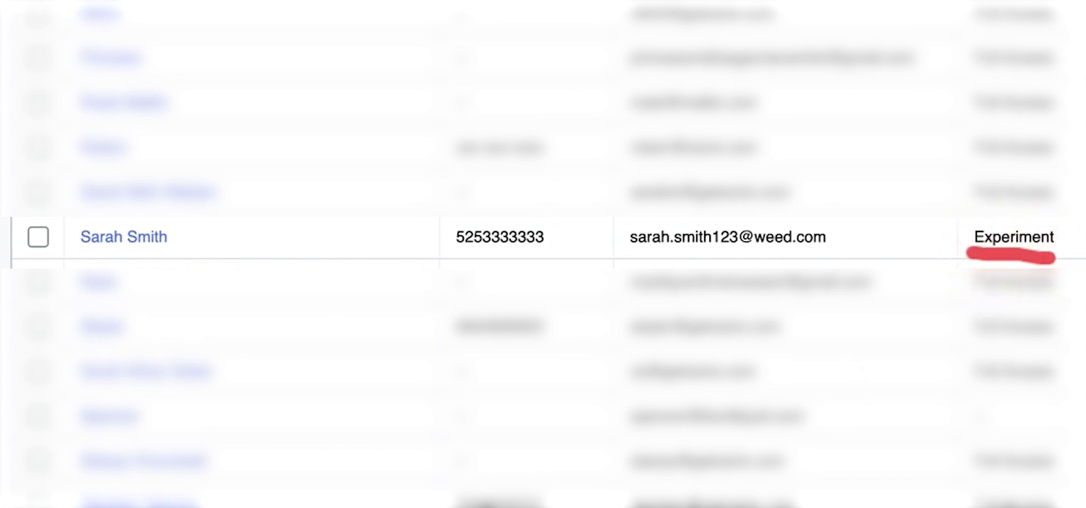